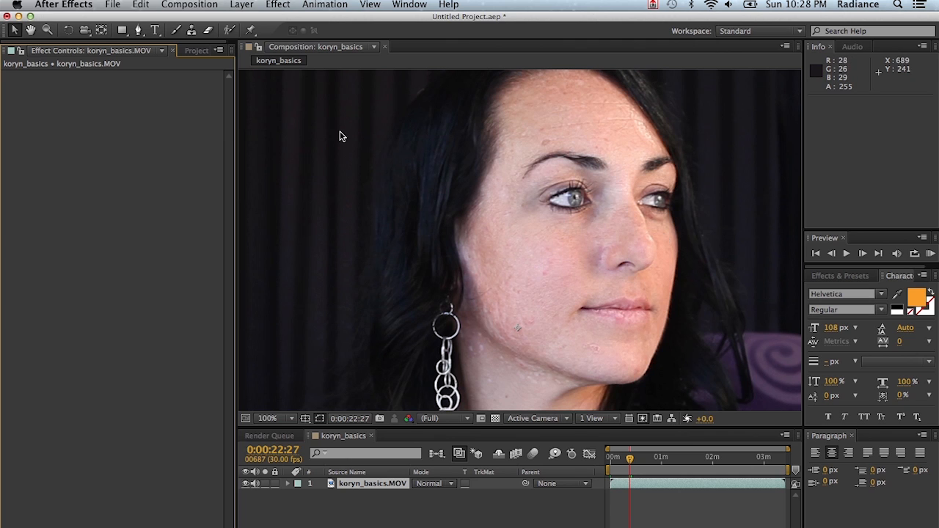
Apply the Digital Anarchy Beauty Box effect to the koryn_basics.MOV layer and analyze the current frame to pick up the skin colors
{"action": "left_click", "coordinate": [370, 483]}
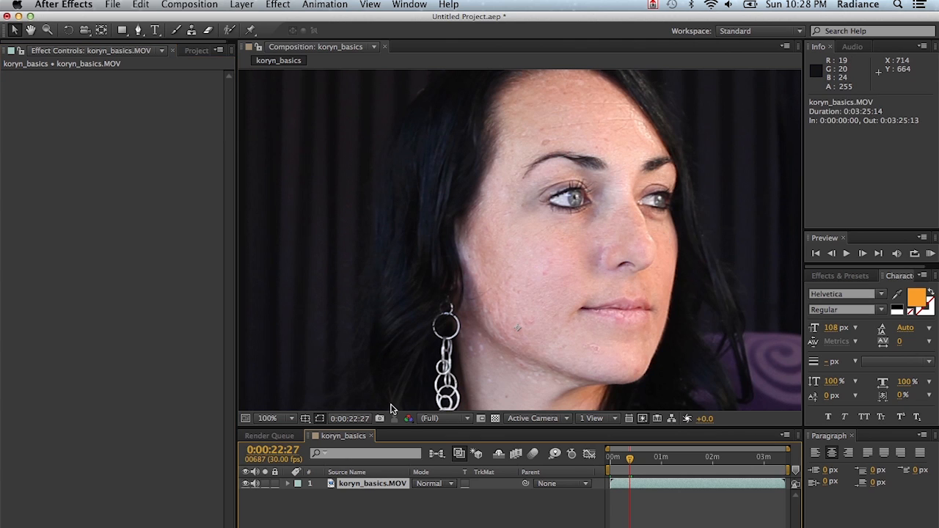
{"action": "left_click", "coordinate": [279, 4]}
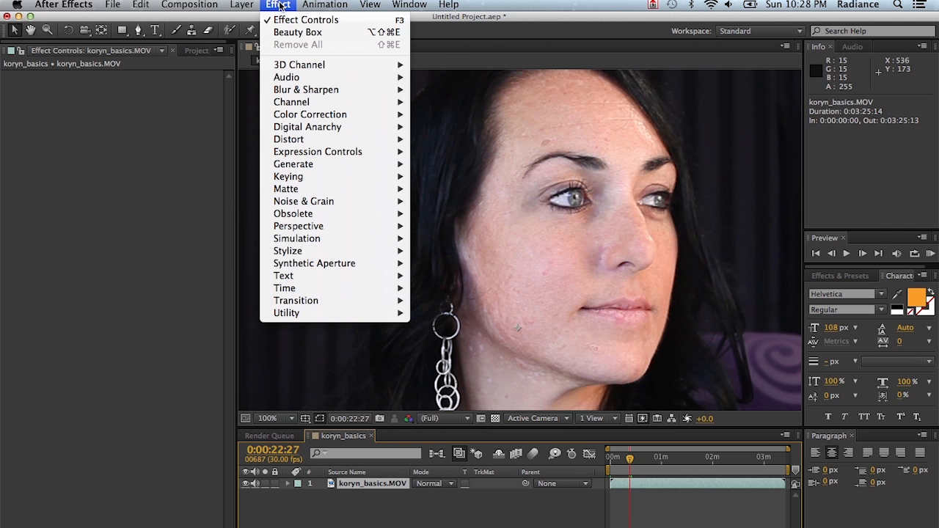
{"action": "mouse_move", "coordinate": [350, 127]}
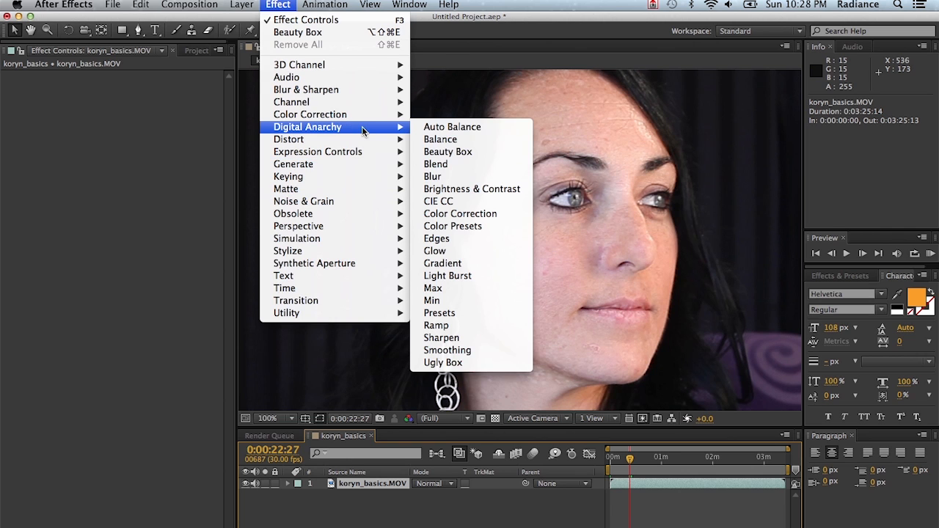
{"action": "left_click", "coordinate": [490, 152]}
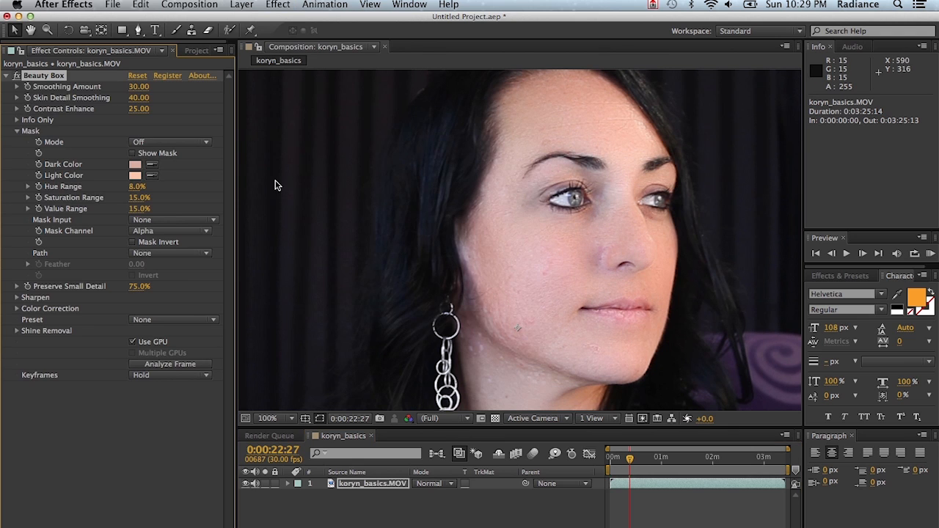
{"action": "left_click", "coordinate": [177, 366]}
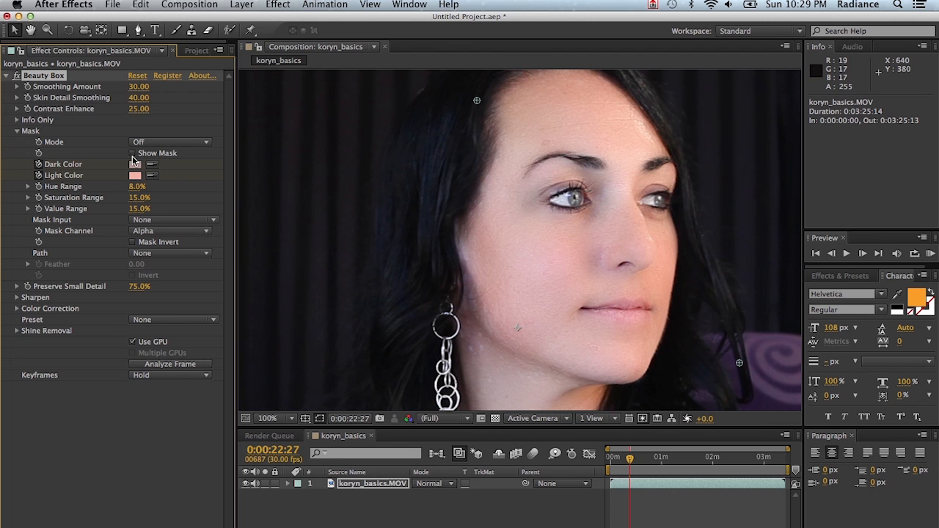
With the mask shown, set the mask mode to Add Color, sample missed skin on the forehead and neck, and hide the mask
{"action": "left_click", "coordinate": [133, 155]}
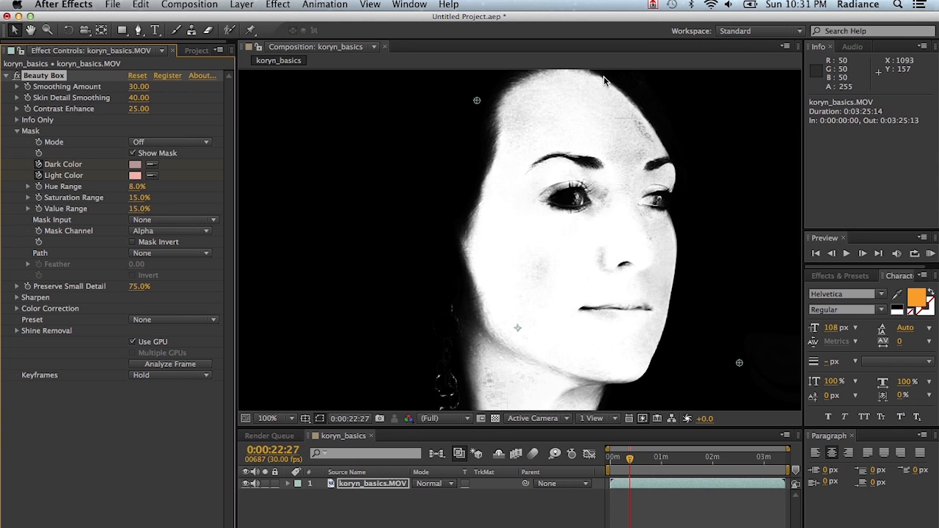
{"action": "left_click", "coordinate": [170, 146]}
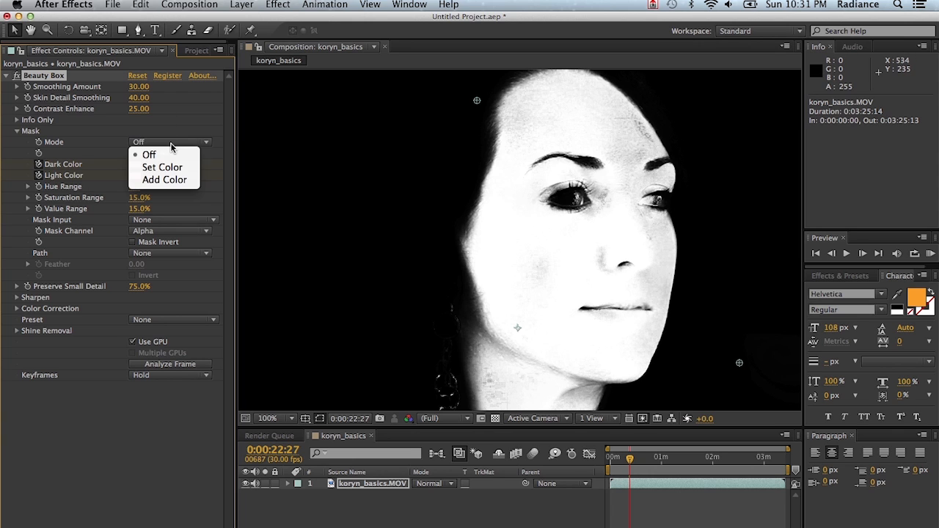
{"action": "left_click", "coordinate": [164, 181]}
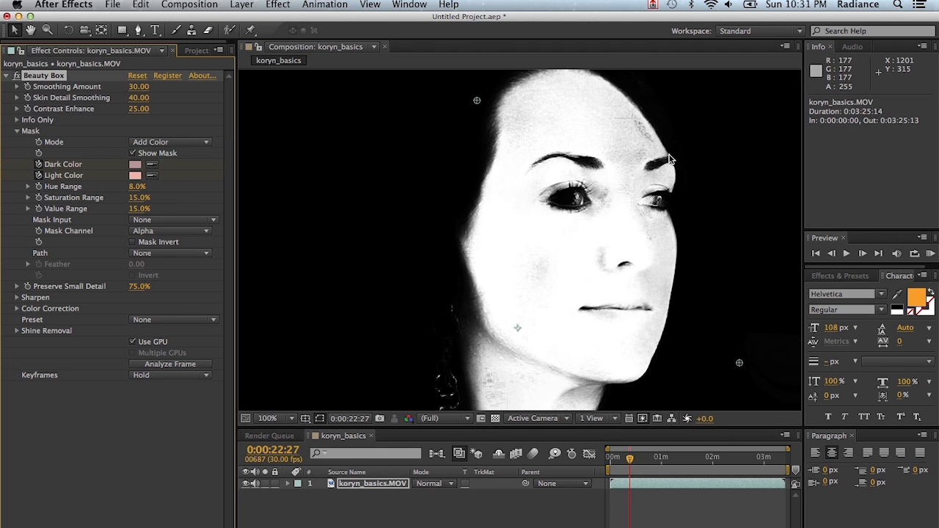
{"action": "left_click", "coordinate": [622, 147]}
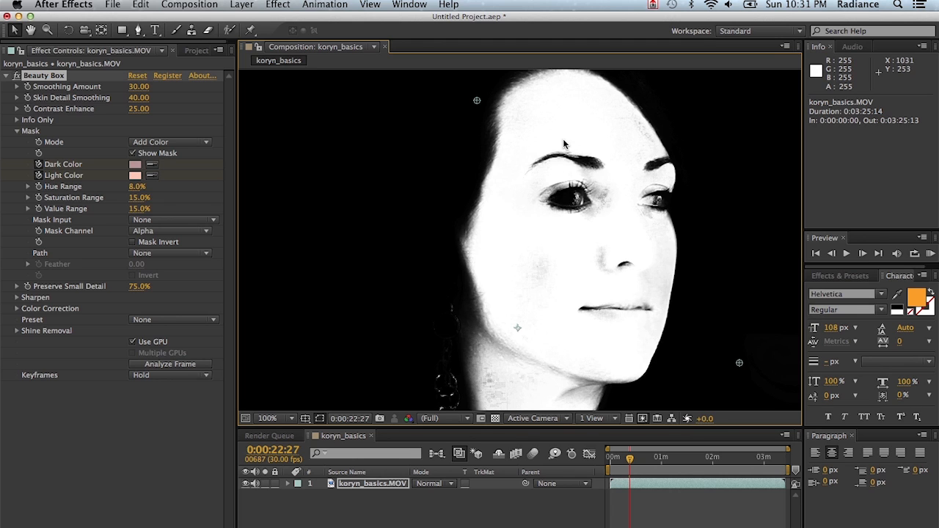
{"action": "left_click", "coordinate": [487, 360]}
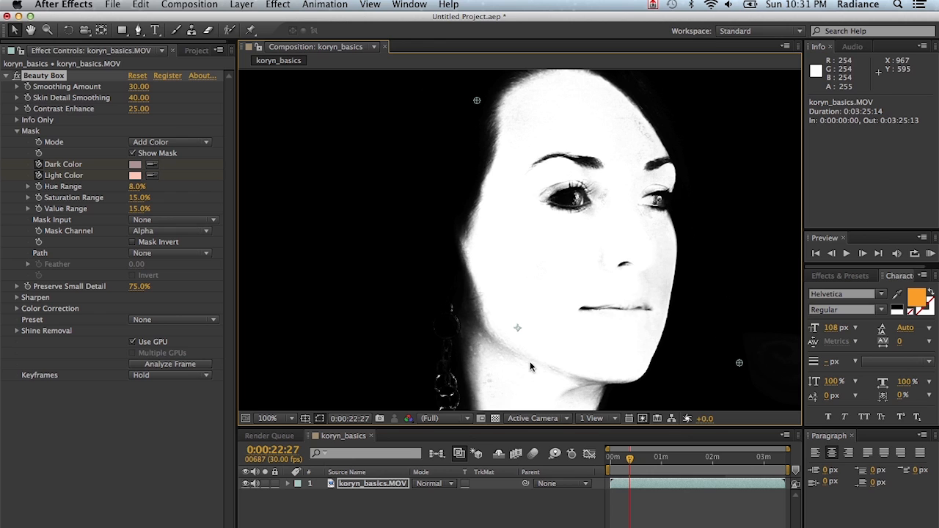
{"action": "left_click", "coordinate": [132, 154]}
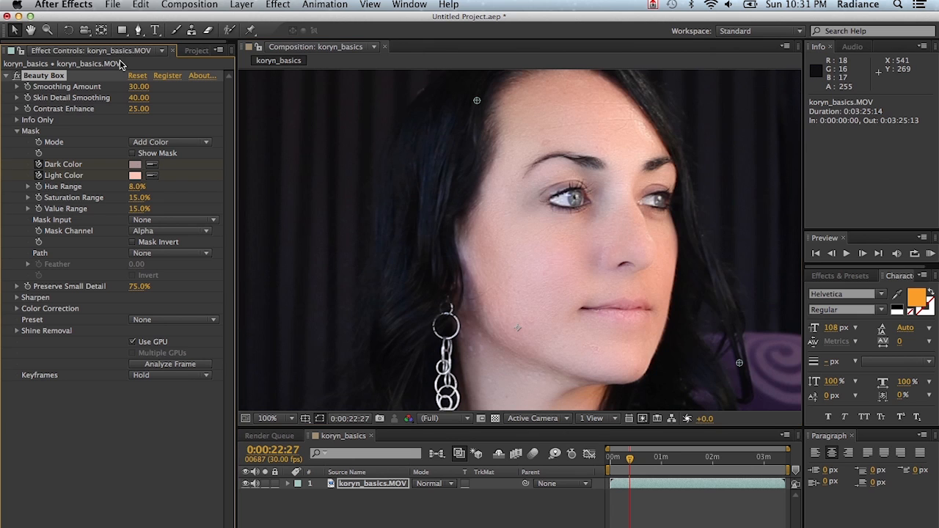
Compare the skin with and without Beauty Box by switching the effect off and on twice
{"action": "left_click", "coordinate": [17, 76]}
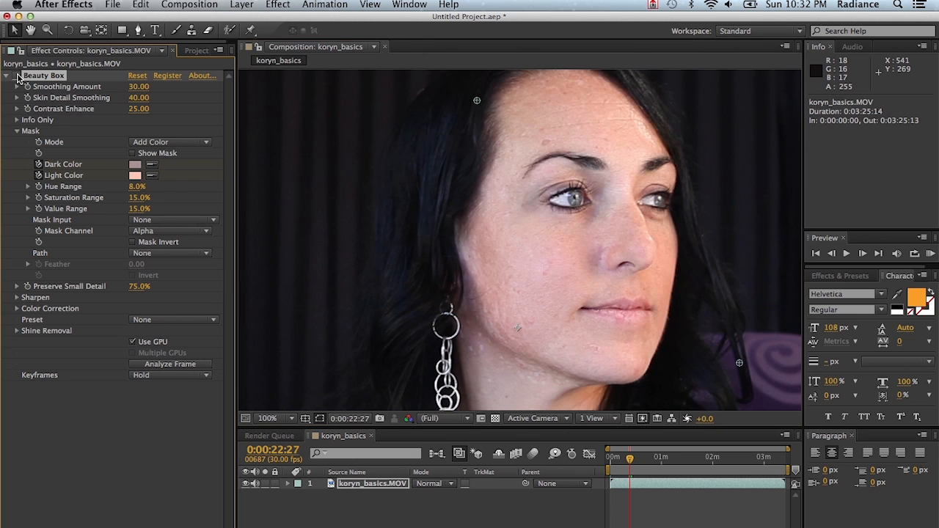
{"action": "left_click", "coordinate": [17, 77]}
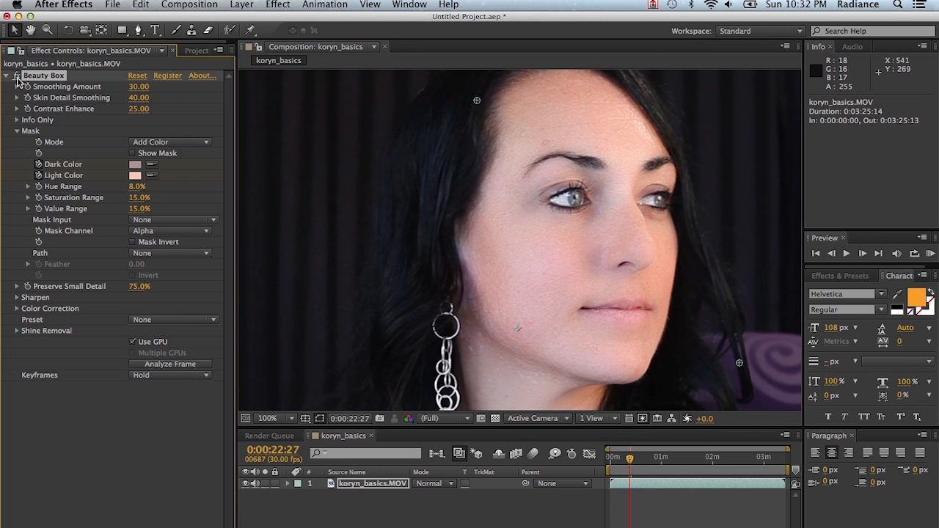
{"action": "left_click", "coordinate": [16, 76]}
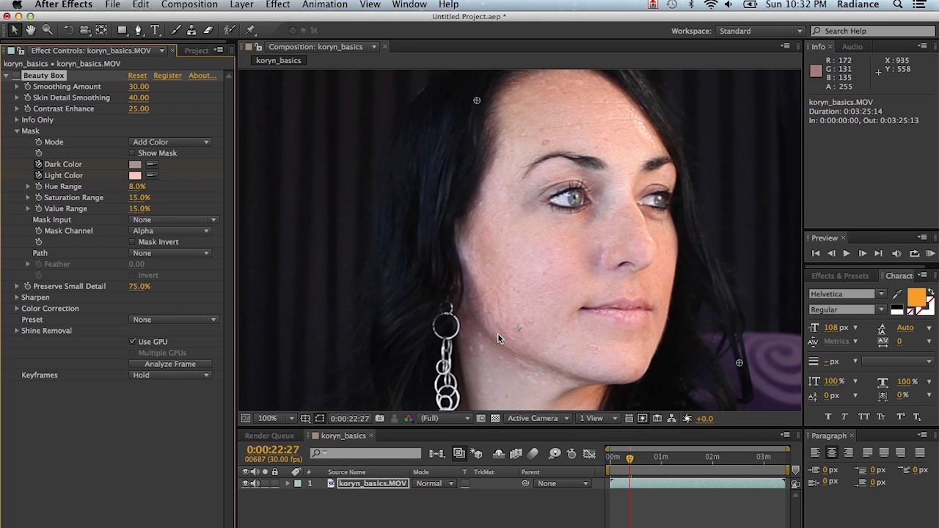
{"action": "left_click", "coordinate": [17, 76]}
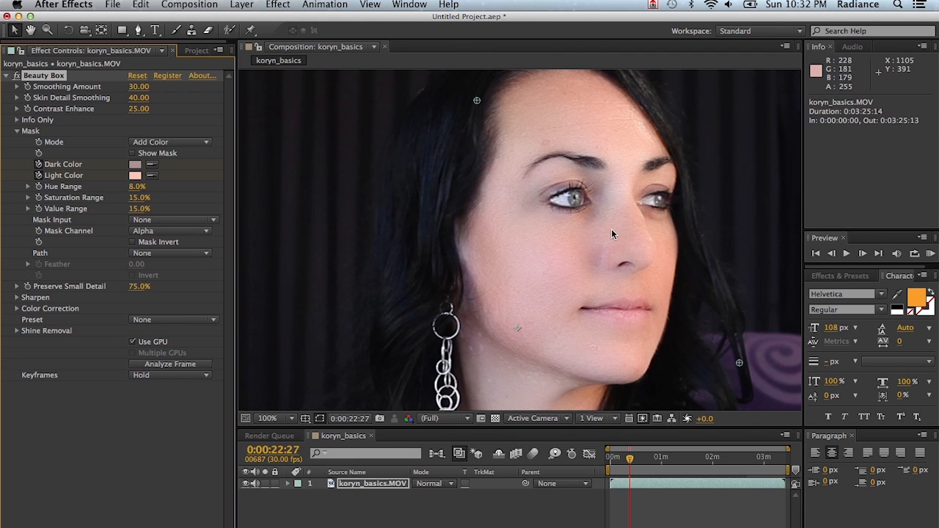
Set Smoothing Amount to 20, Skin Detail Smoothing to 25 and Contrast Enhance to 100
{"action": "left_click", "coordinate": [138, 88]}
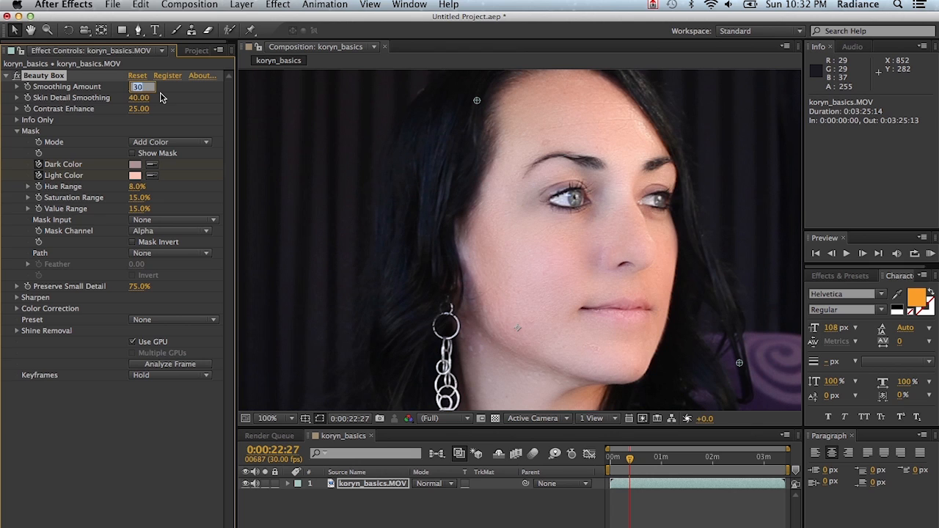
{"action": "type", "text": "2"}
{"action": "key", "text": "Tab"}
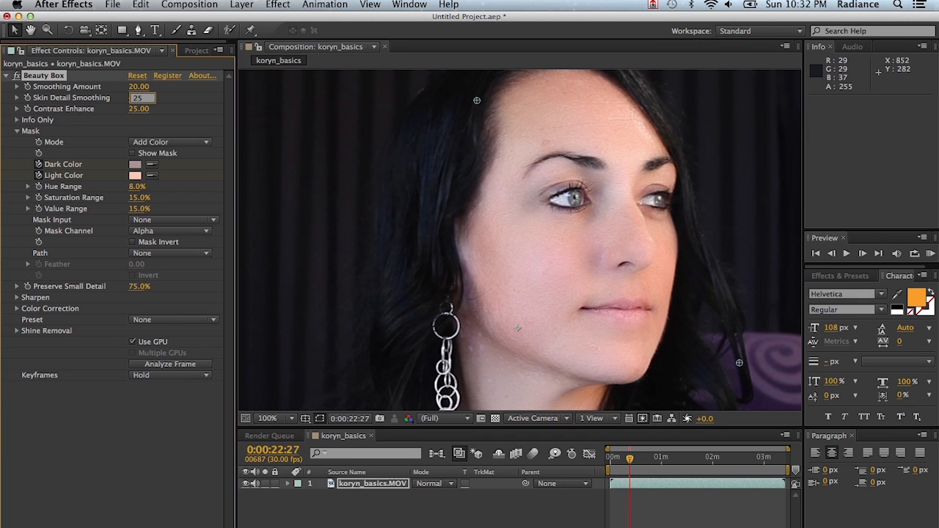
{"action": "type", "text": "25"}
{"action": "key", "text": "Tab"}
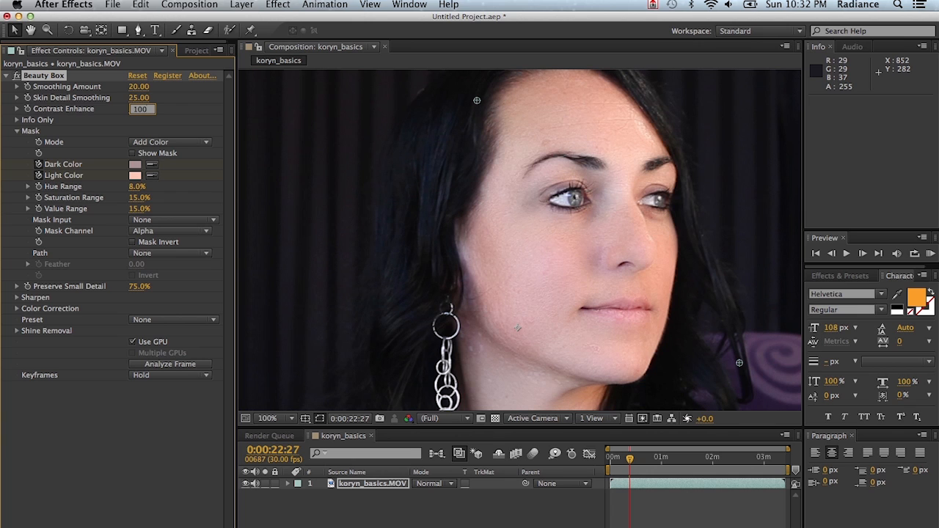
{"action": "key", "text": "Return"}
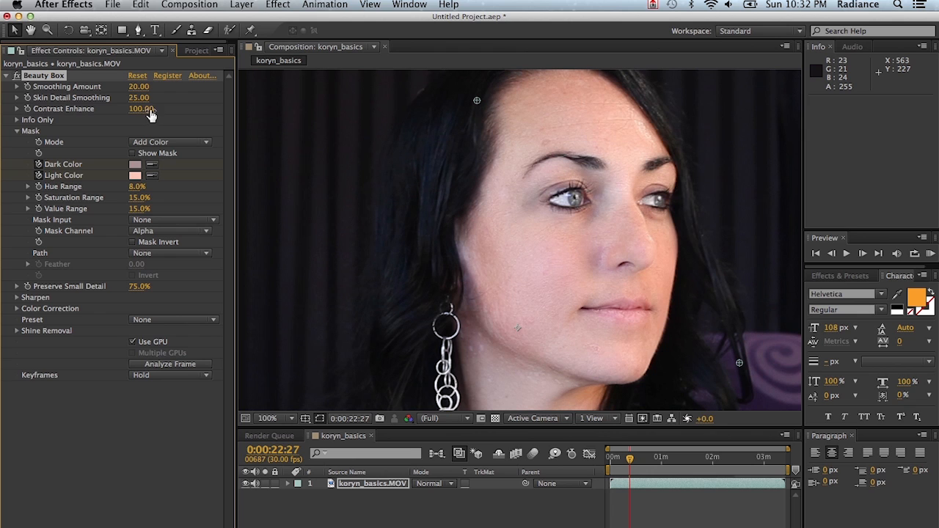
{"action": "left_click", "coordinate": [18, 75]}
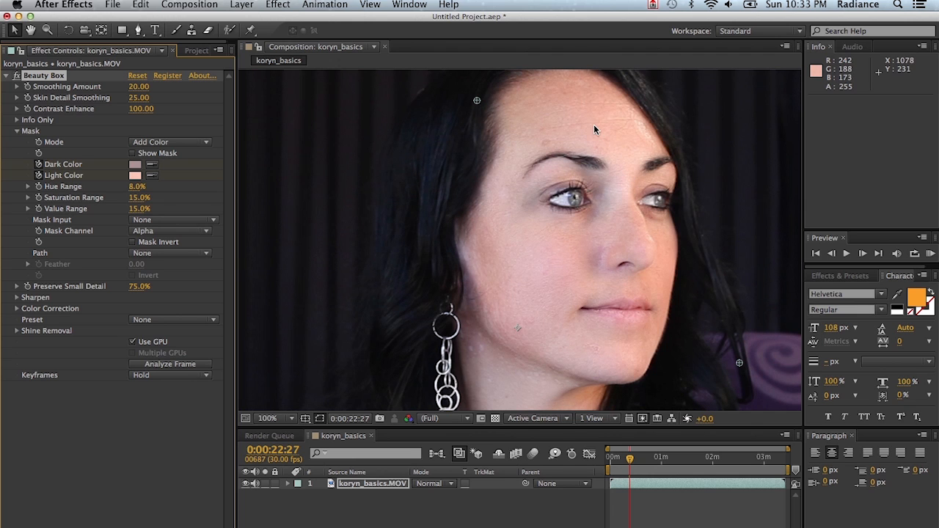
Show the mask and narrow it by setting Hue Range to 5% and Saturation Range to 10%
{"action": "left_click", "coordinate": [132, 153]}
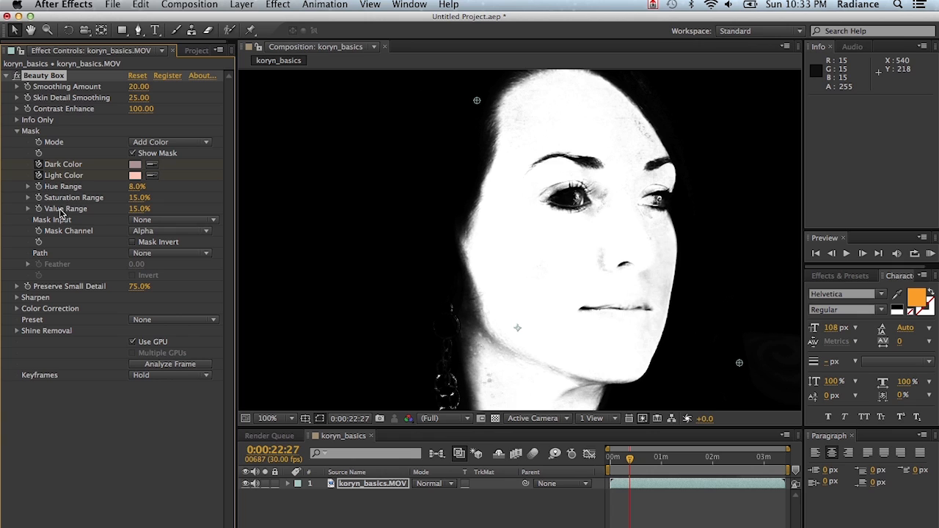
{"action": "left_click", "coordinate": [138, 187]}
{"action": "left_click", "coordinate": [143, 198]}
{"action": "type", "text": "1"}
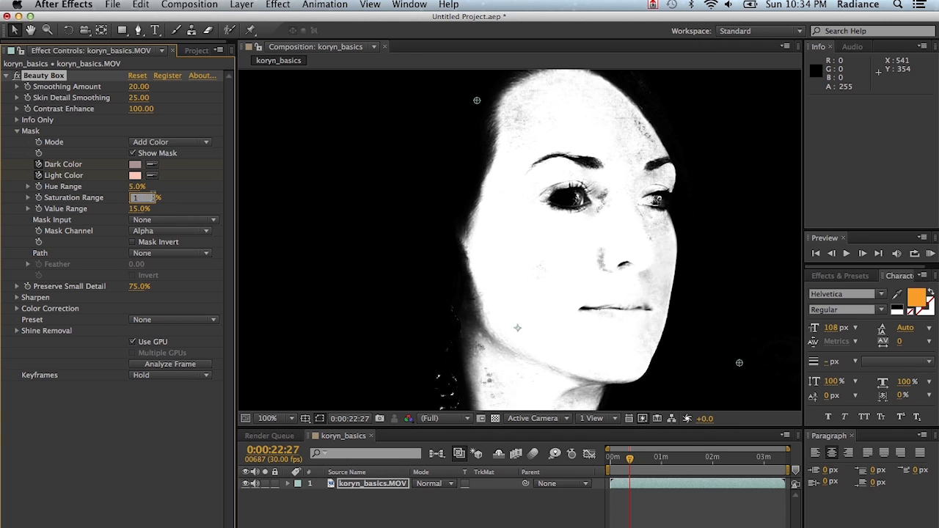
{"action": "type", "text": "0"}
{"action": "key", "text": "Return"}
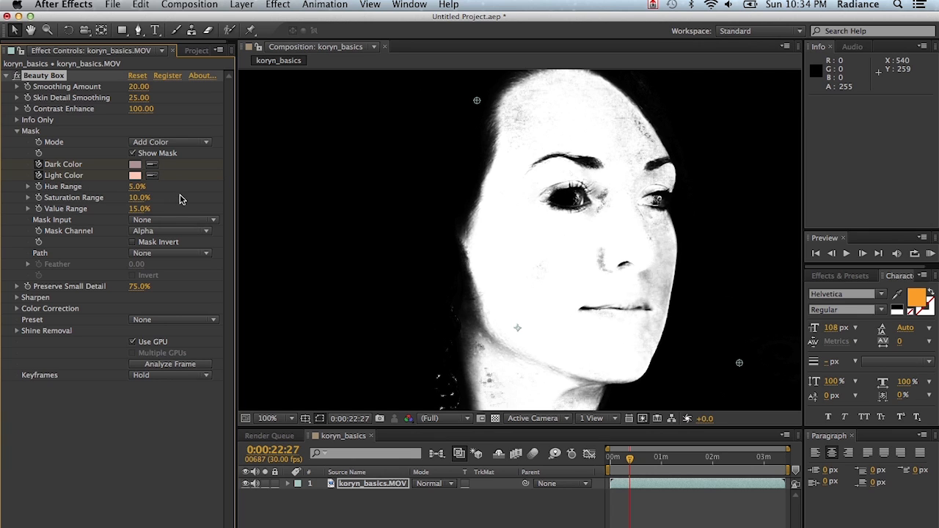
Undo the Saturation Range and Hue Range changes and hide the mask
{"action": "key", "text": "super+z"}
{"action": "key", "text": "super+z"}
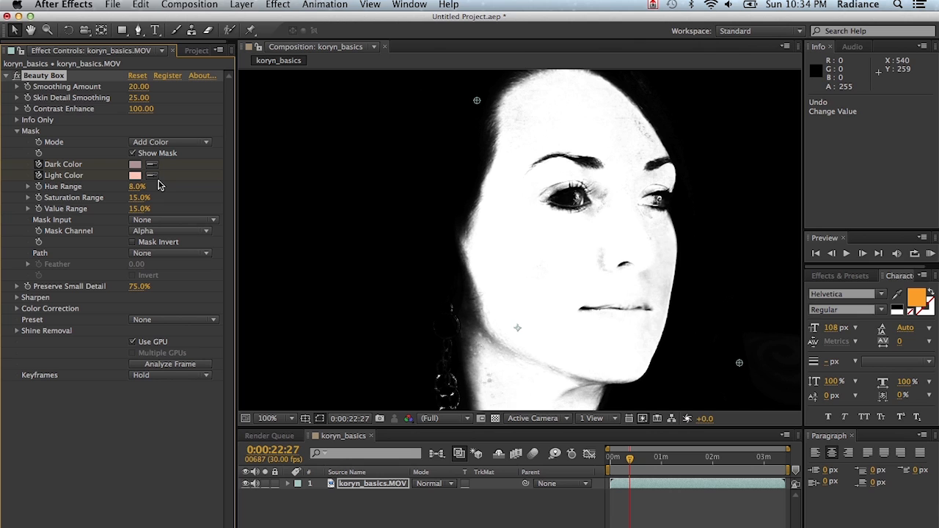
{"action": "left_click", "coordinate": [132, 153]}
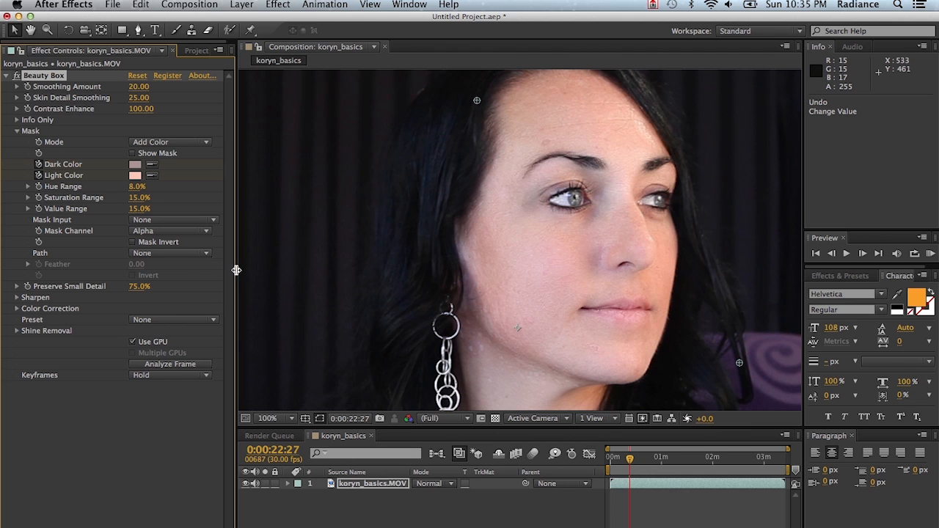
Try the Bordello, Boudoir and Golden presets of Beauty Box on the footage, one after another
{"action": "left_click", "coordinate": [169, 326]}
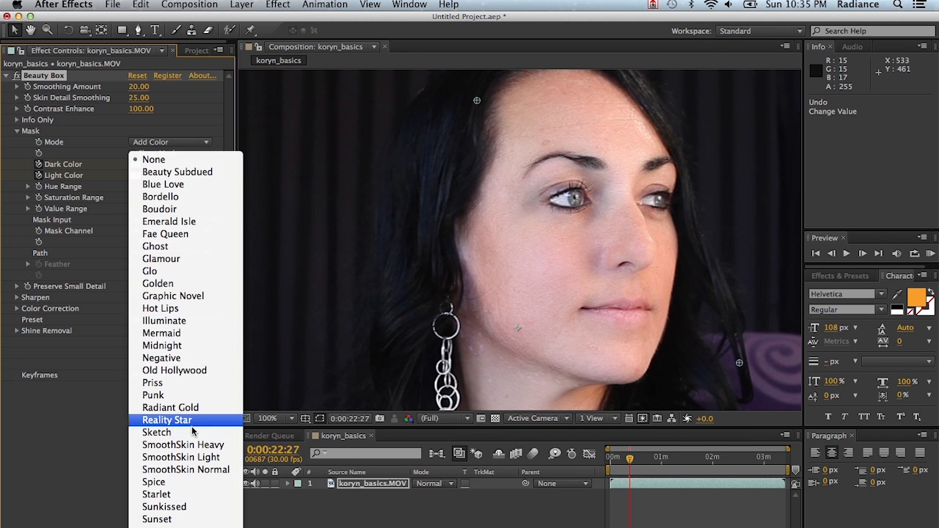
{"action": "left_click", "coordinate": [212, 202]}
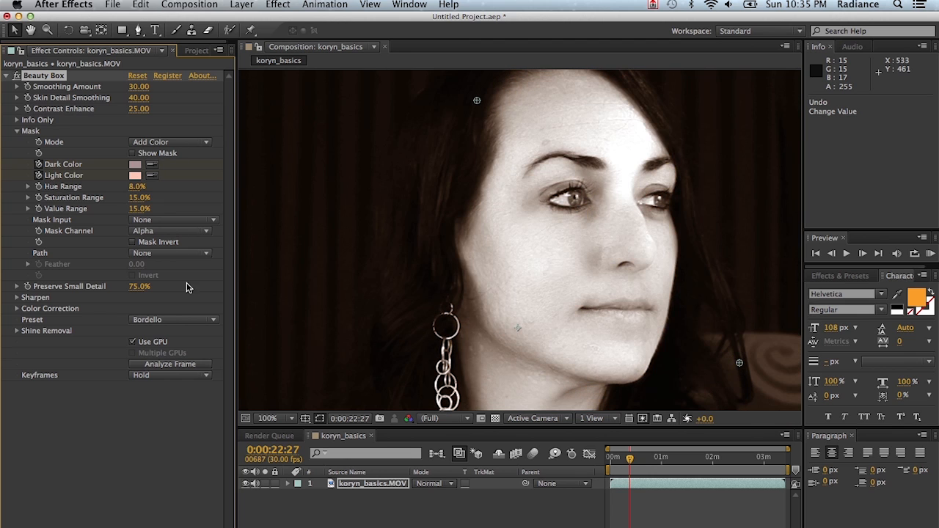
{"action": "left_click", "coordinate": [176, 320]}
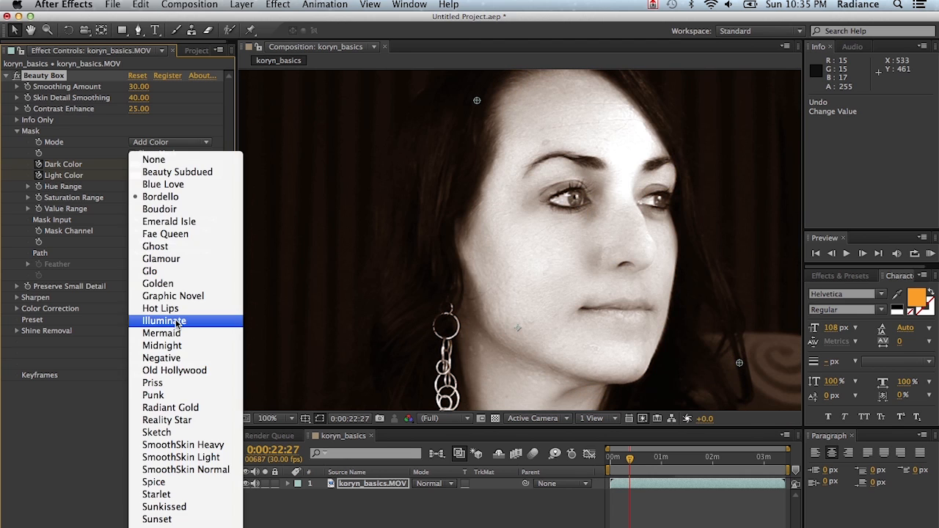
{"action": "left_click", "coordinate": [191, 210]}
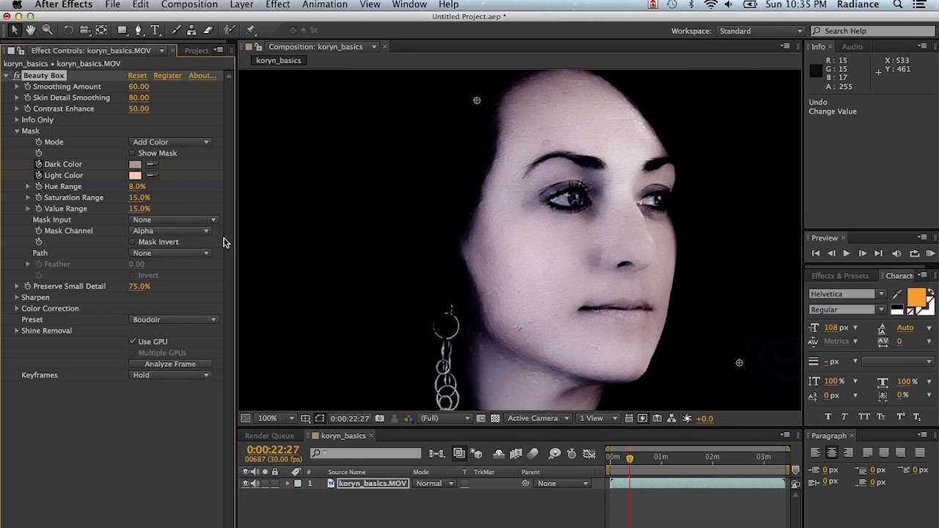
{"action": "left_click", "coordinate": [174, 320]}
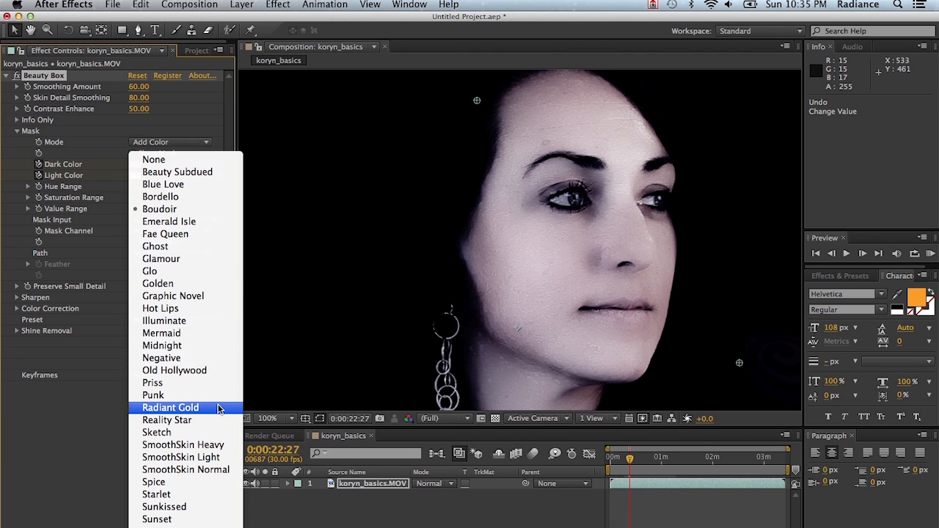
{"action": "left_click", "coordinate": [199, 283]}
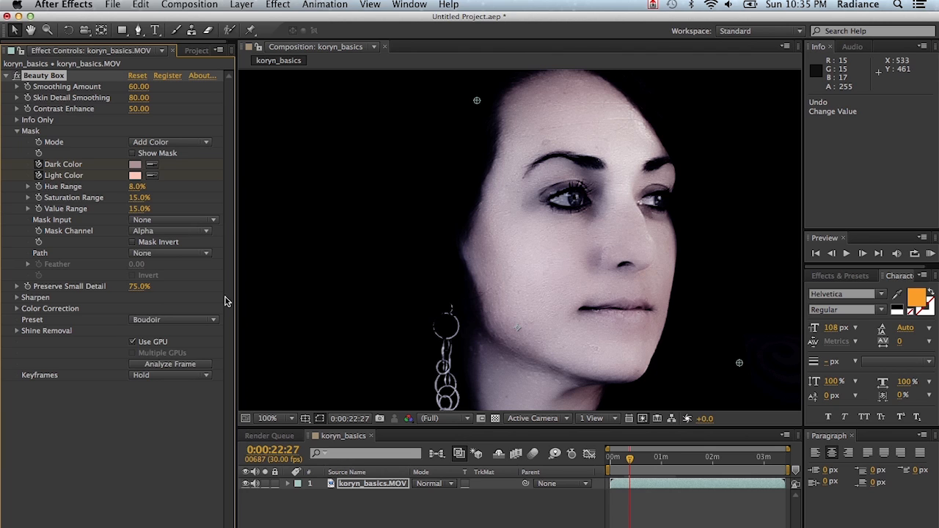
Apply the Sunset preset to the footage, and return the Beauty Box preset to None
{"action": "left_click", "coordinate": [173, 320]}
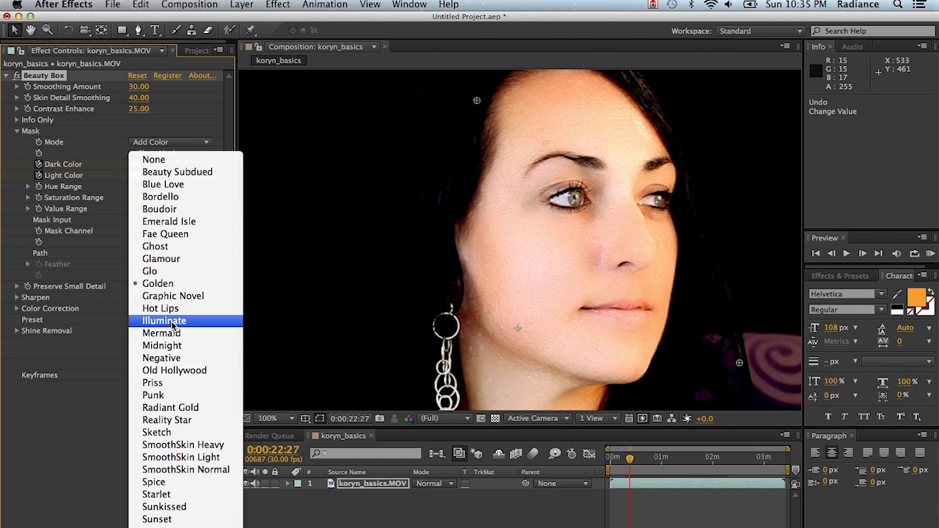
{"action": "left_click", "coordinate": [197, 519]}
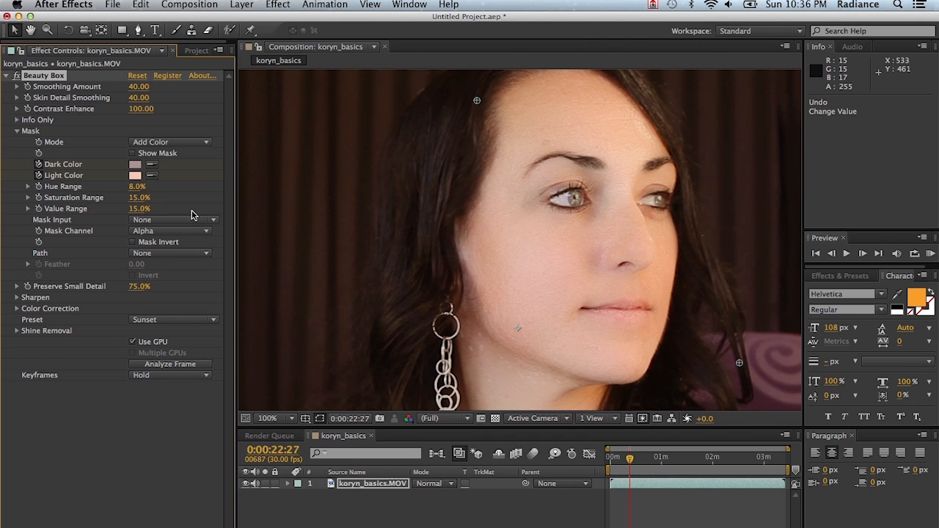
{"action": "left_click", "coordinate": [178, 319]}
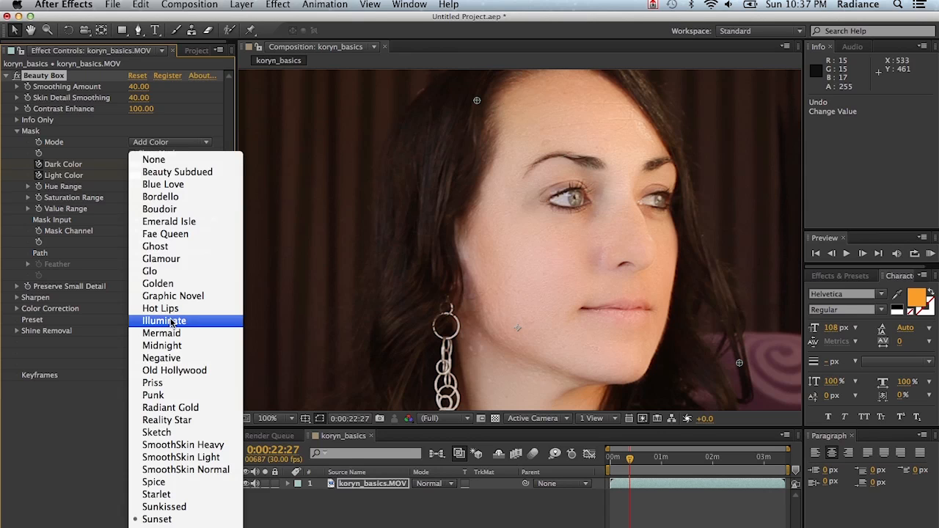
{"action": "left_click", "coordinate": [188, 159]}
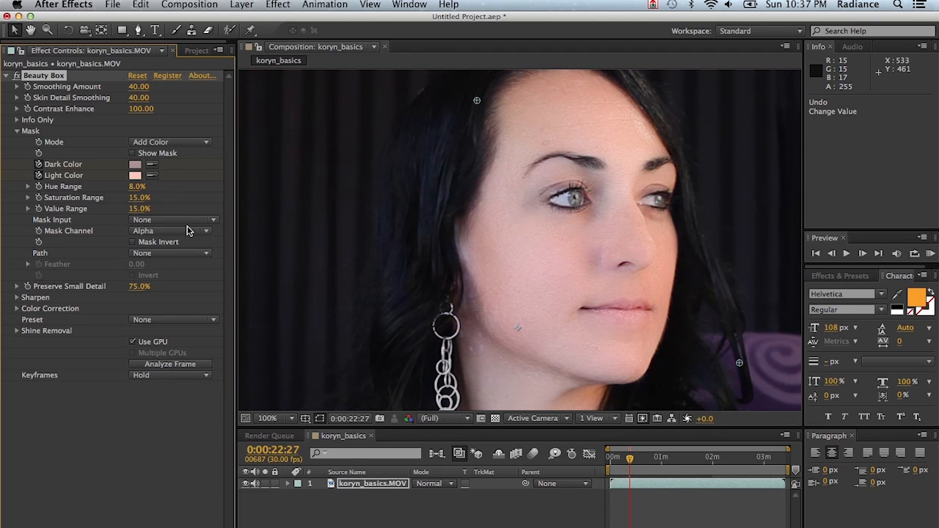
Examine the Color Correction and Shine Removal settings of Beauty Box, collapsing each group after viewing
{"action": "left_click", "coordinate": [157, 307]}
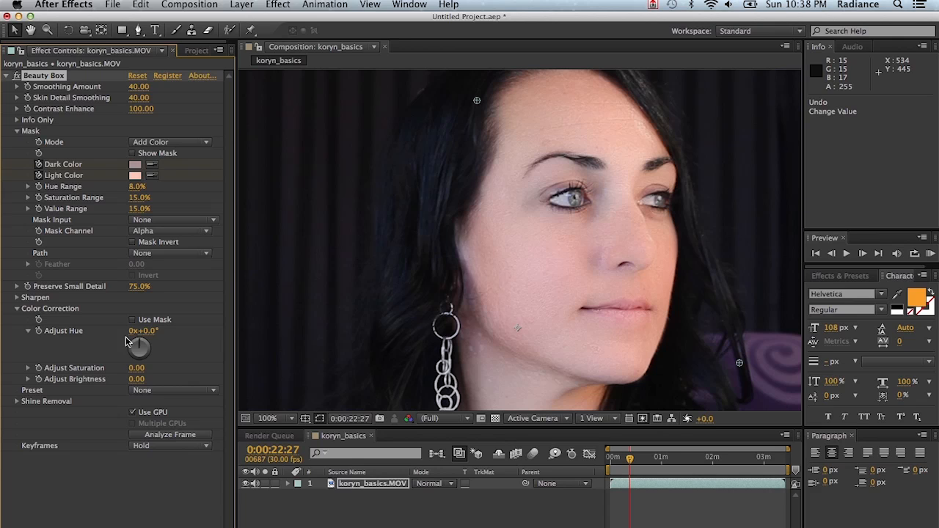
{"action": "left_click", "coordinate": [18, 310]}
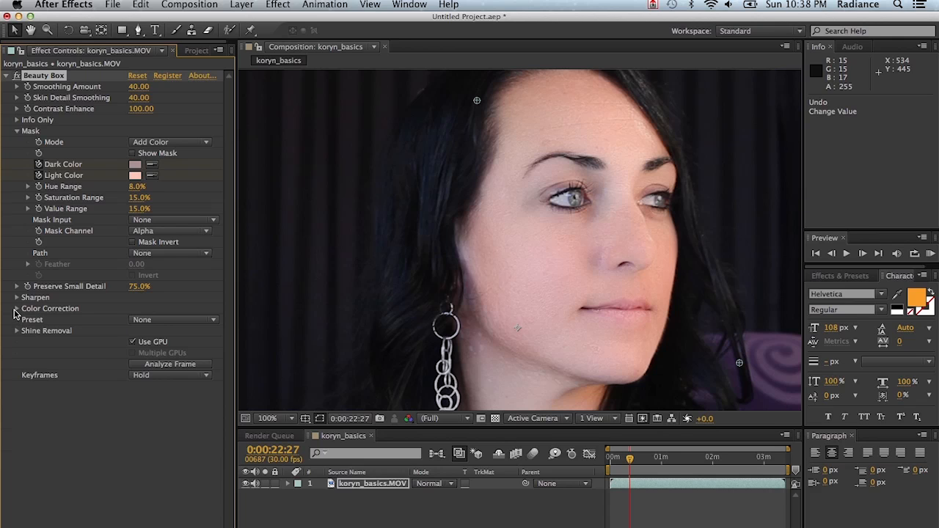
{"action": "left_click", "coordinate": [17, 331]}
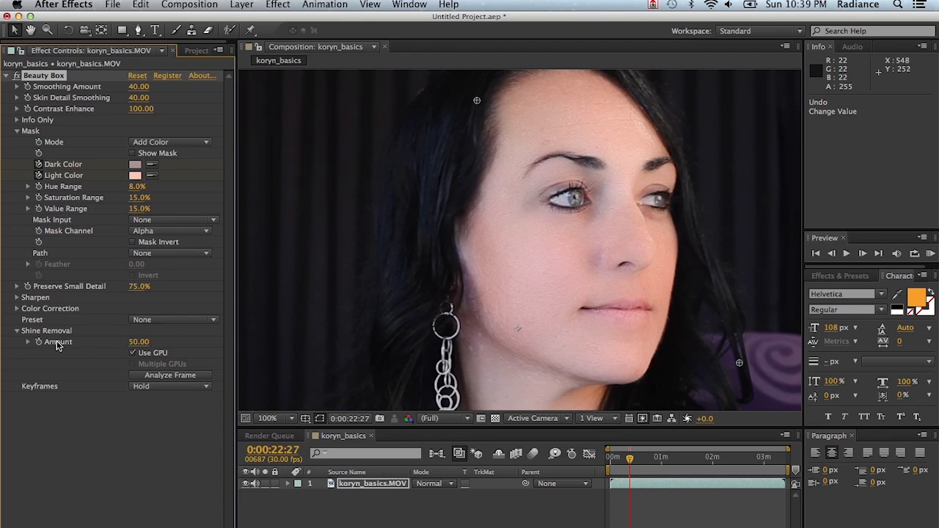
{"action": "left_click", "coordinate": [18, 332]}
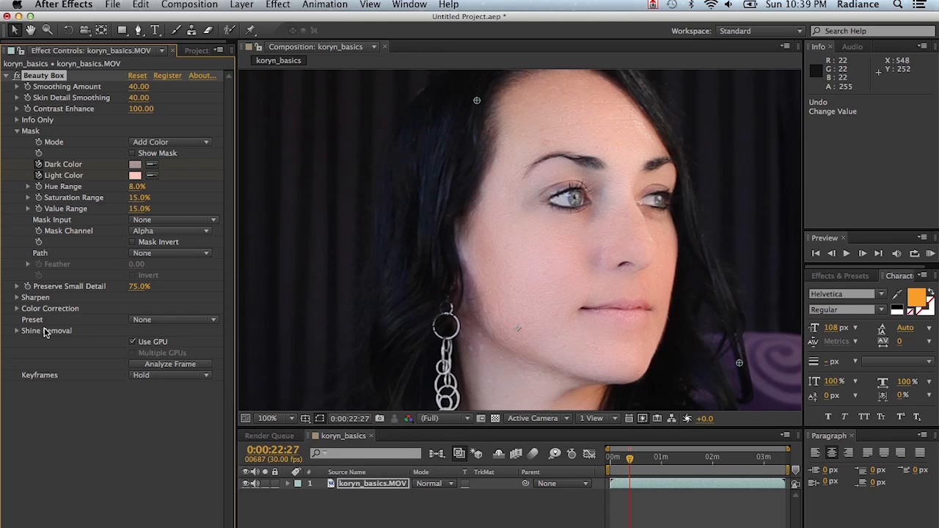